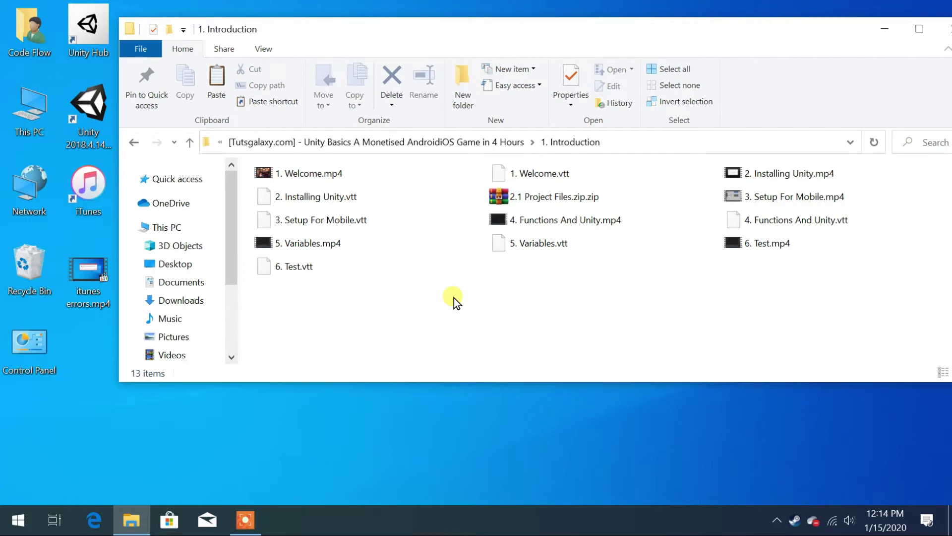
- Attempt the paste, dismiss the too-long path and interrupted-copy notices, and try playing Welcome.mp4
{"action": "key", "text": "ctrl+v"}
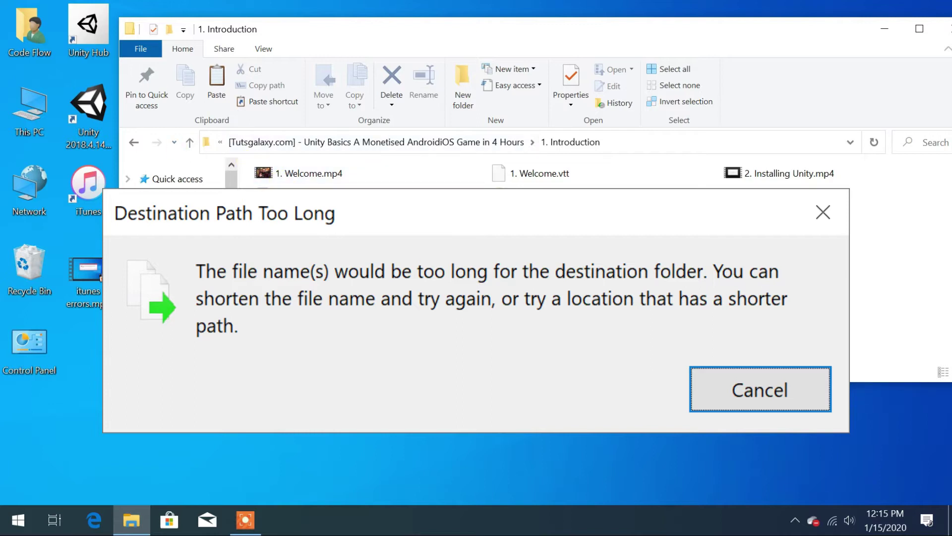
{"action": "key", "text": "Return"}
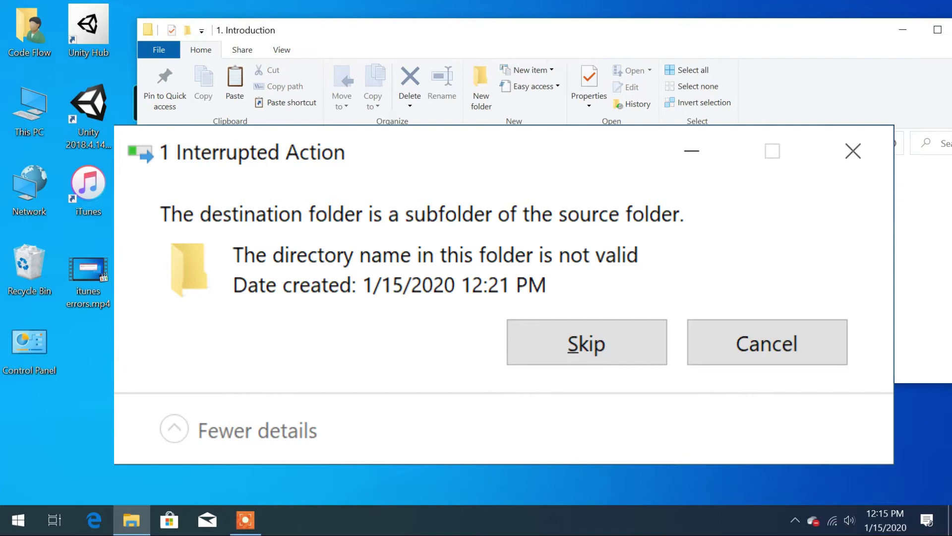
{"action": "key", "text": "Escape"}
{"action": "double_click", "coordinate": [283, 173]}
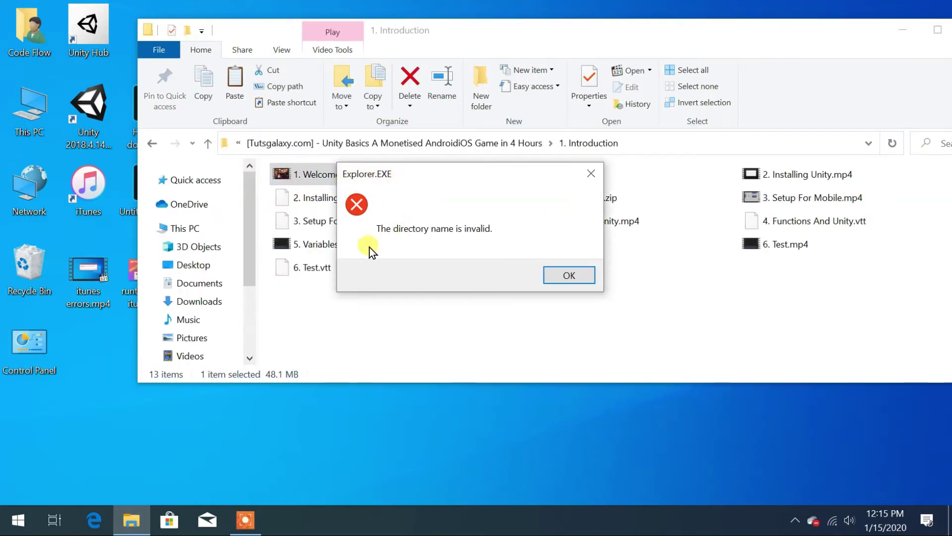
- Dismiss the invalid-directory error and select the Introduction folder's full nested path in the address bar
{"action": "left_click", "coordinate": [594, 176]}
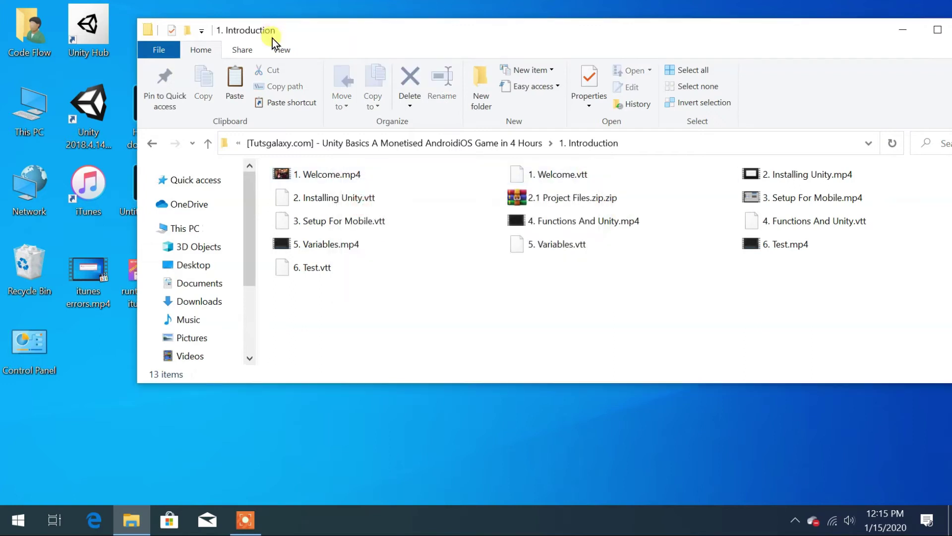
{"action": "left_click", "coordinate": [715, 142]}
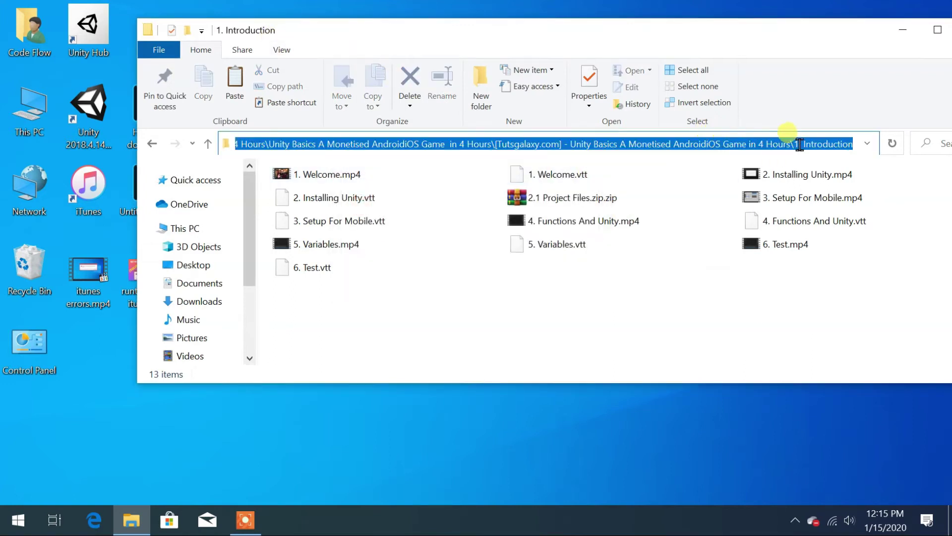
{"action": "left_click_drag", "start_coordinate": [834, 142], "coordinate": [340, 138]}
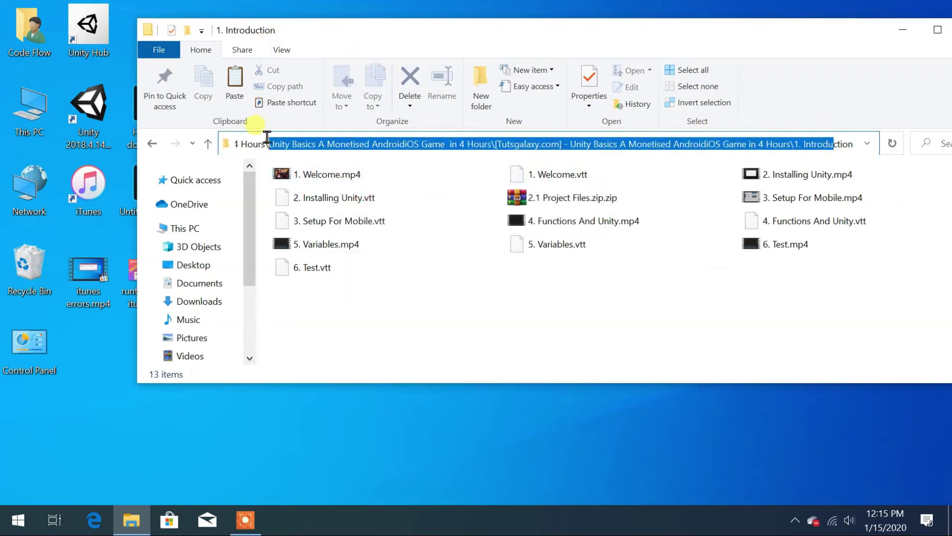
{"action": "left_click_drag", "start_coordinate": [341, 139], "coordinate": [155, 149]}
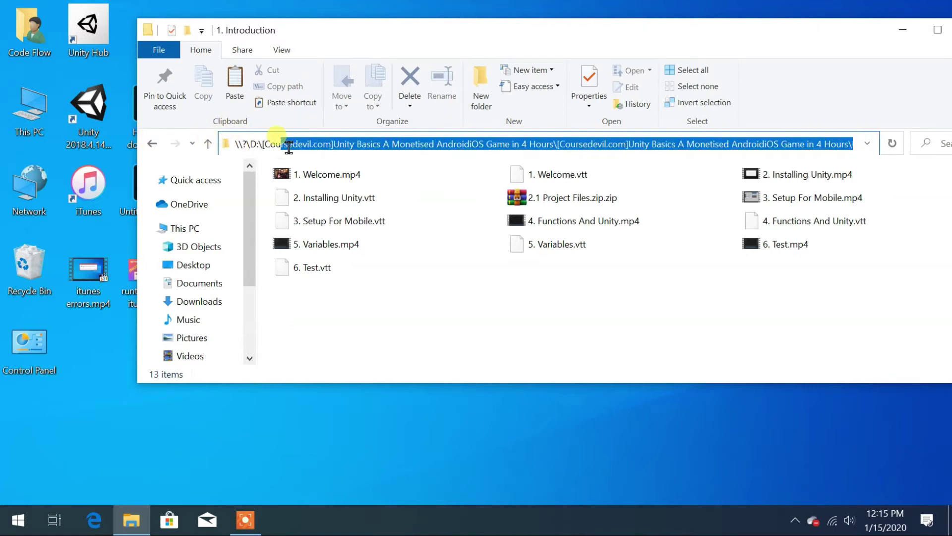
{"action": "mouse_move", "coordinate": [155, 150]}
{"action": "left_mouse_down"}
{"action": "mouse_move", "coordinate": [857, 178]}
{"action": "mouse_move", "coordinate": [747, 144]}
{"action": "left_mouse_up"}
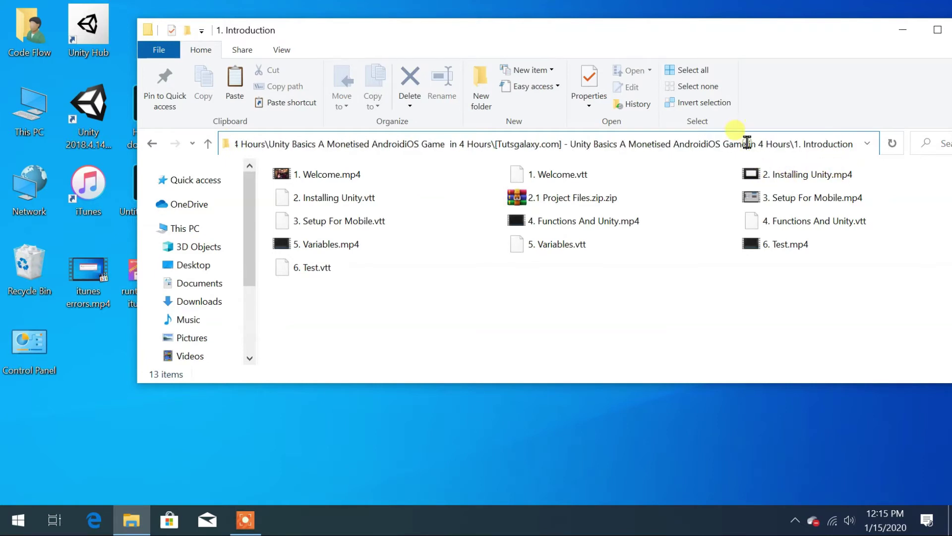
- Try playing 1. Welcome.mp4 from its context menu and dismiss the invalid-directory error
{"action": "left_click", "coordinate": [461, 173]}
{"action": "right_click", "coordinate": [374, 174]}
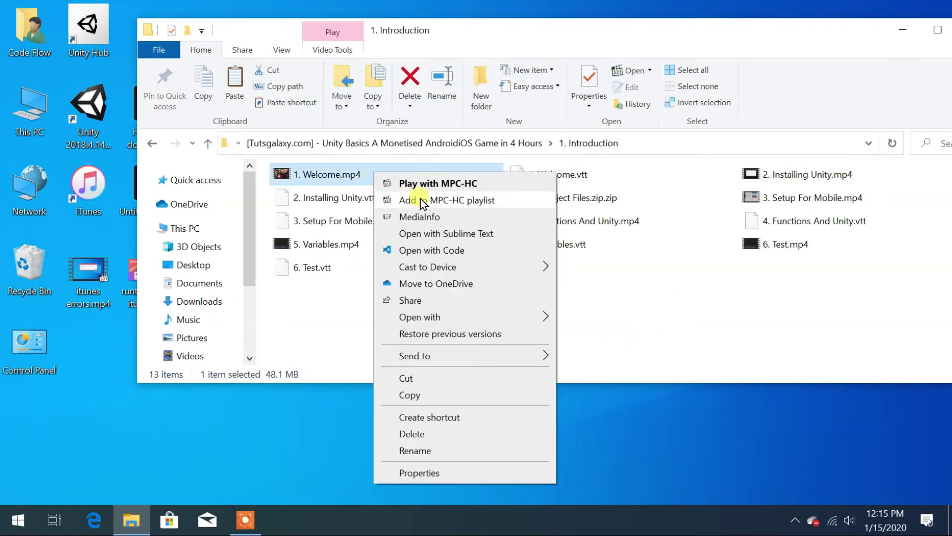
{"action": "left_click", "coordinate": [448, 184]}
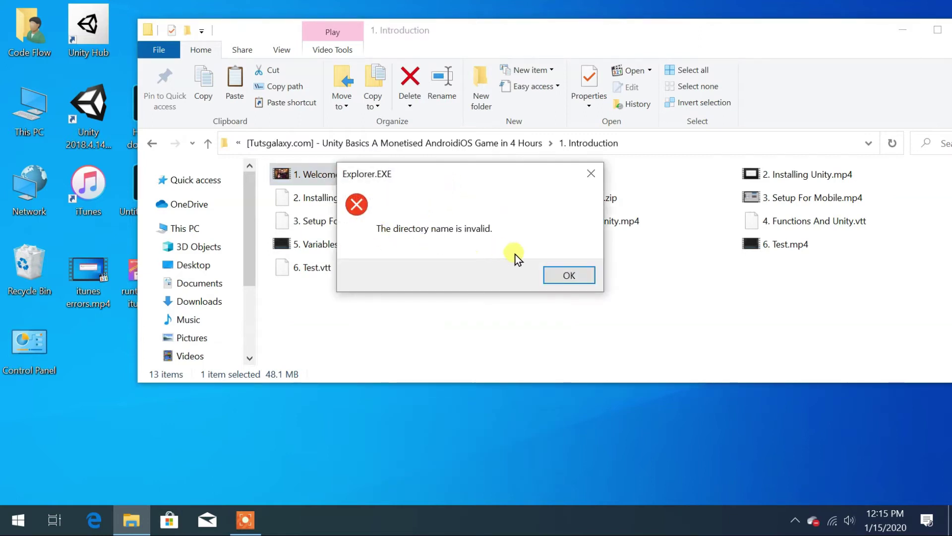
{"action": "left_click", "coordinate": [593, 172]}
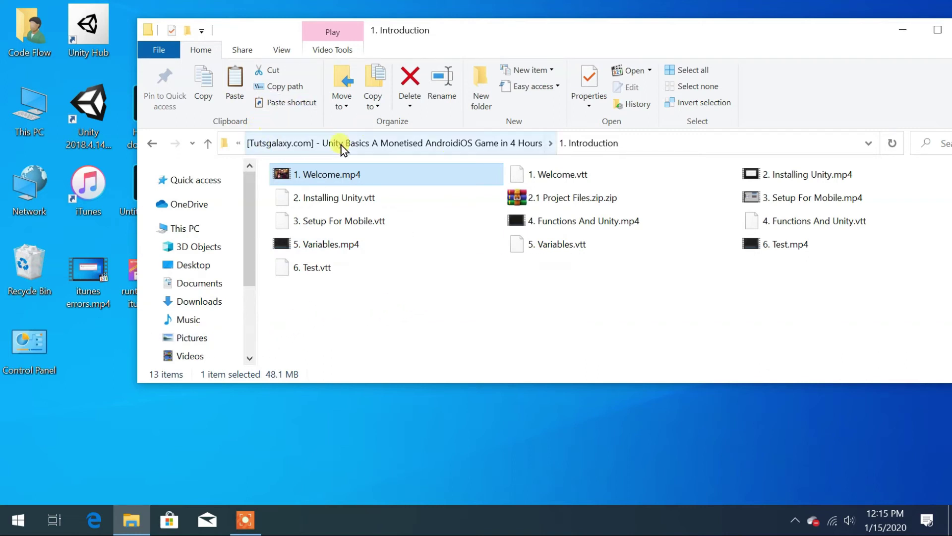
- Go up to Games (D:) and rename the long-named course folder to Course
{"action": "left_click", "coordinate": [208, 143]}
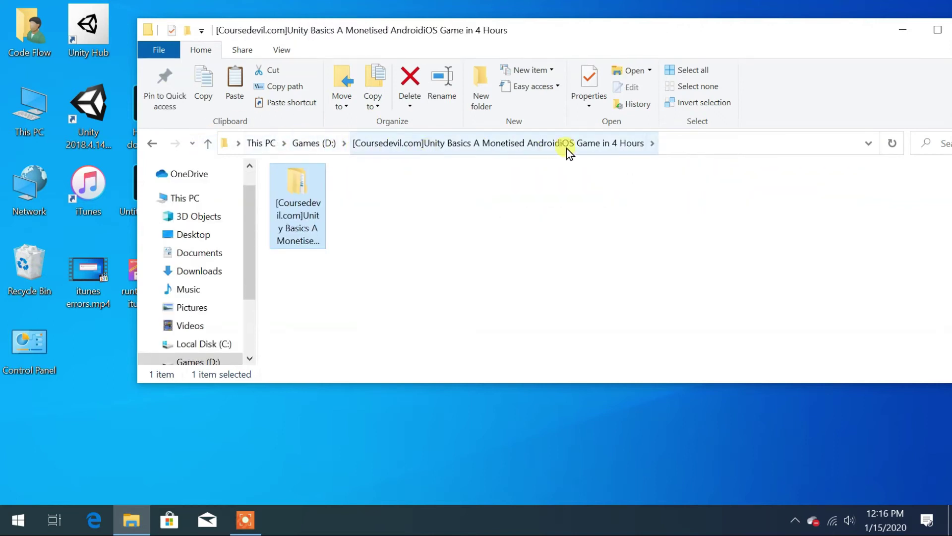
{"action": "left_click", "coordinate": [286, 211]}
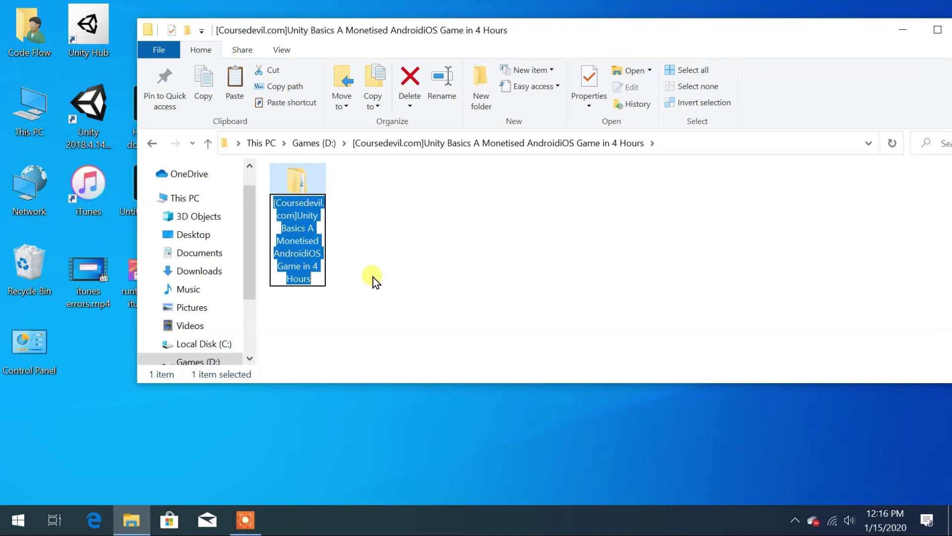
{"action": "key", "text": "BackSpace"}
{"action": "type", "text": "Course"}
{"action": "key", "text": "Return"}
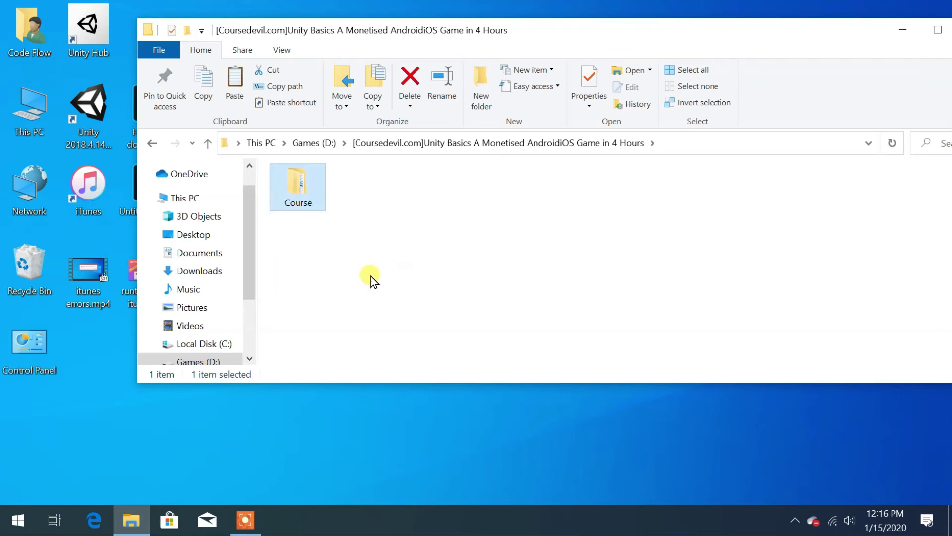
- Move the four section folders directly into Course and delete the leftover empty Unity Basics folder
{"action": "double_click", "coordinate": [298, 178]}
{"action": "double_click", "coordinate": [301, 184]}
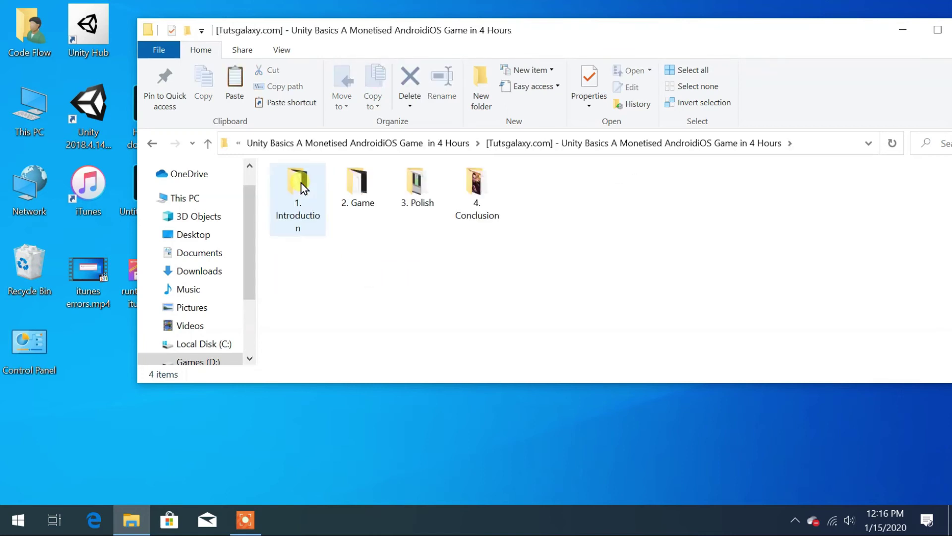
{"action": "left_click_drag", "start_coordinate": [290, 273], "coordinate": [521, 188]}
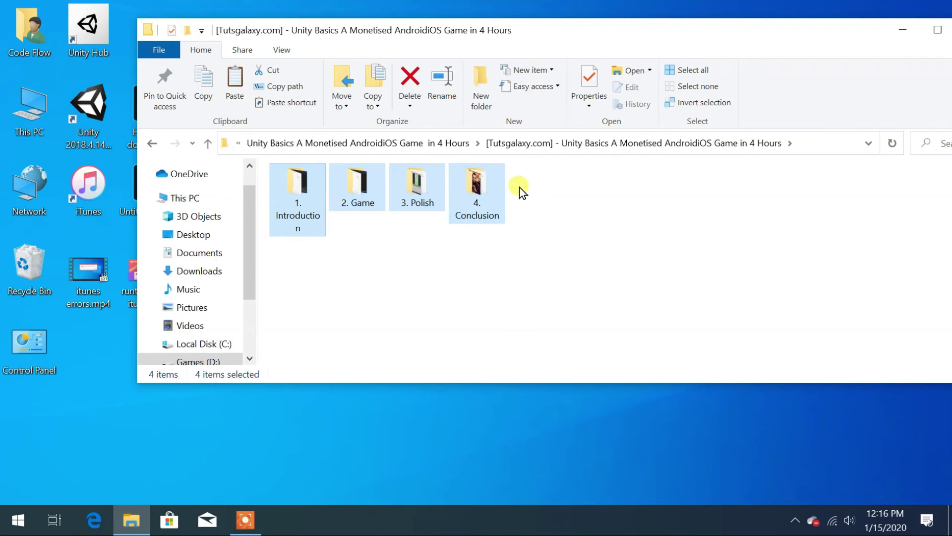
{"action": "left_click", "coordinate": [208, 144]}
{"action": "key", "text": "ctrl+v"}
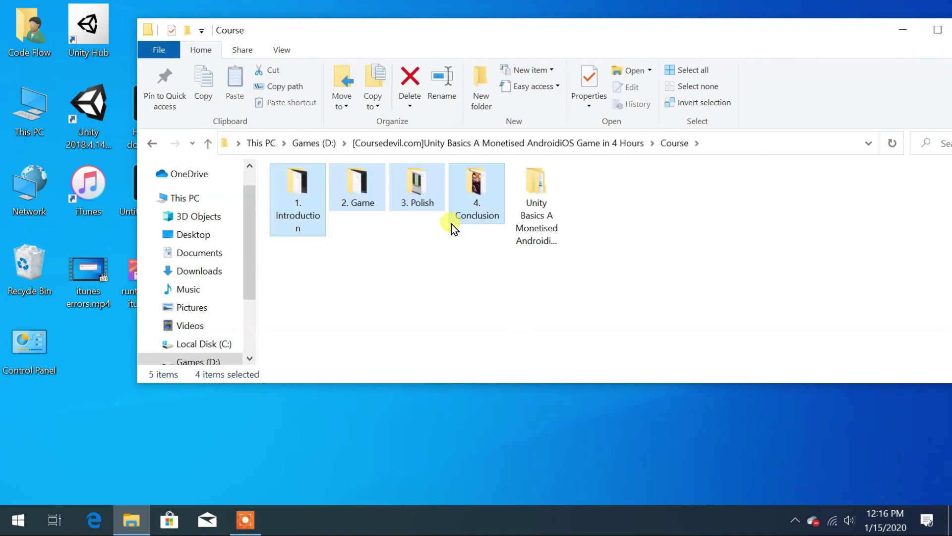
{"action": "left_click", "coordinate": [542, 183]}
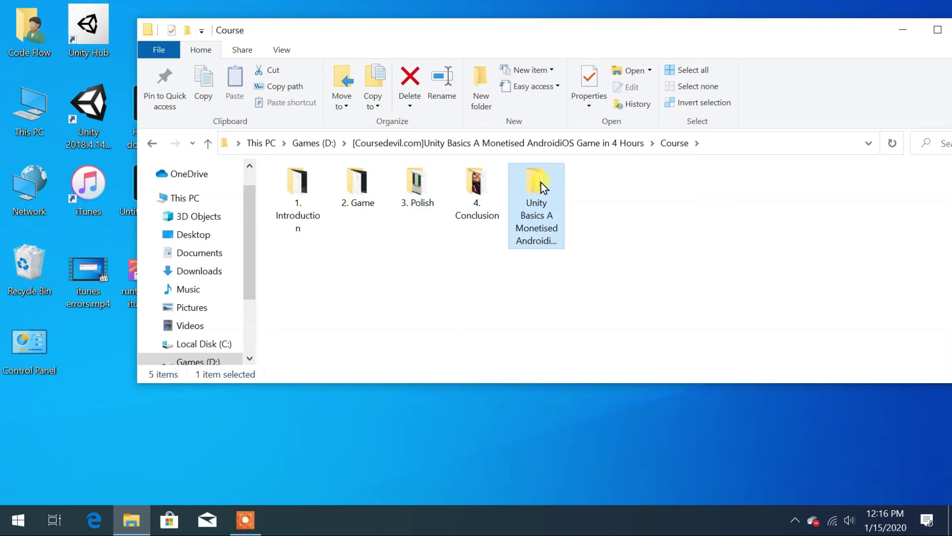
{"action": "key", "text": "Delete"}
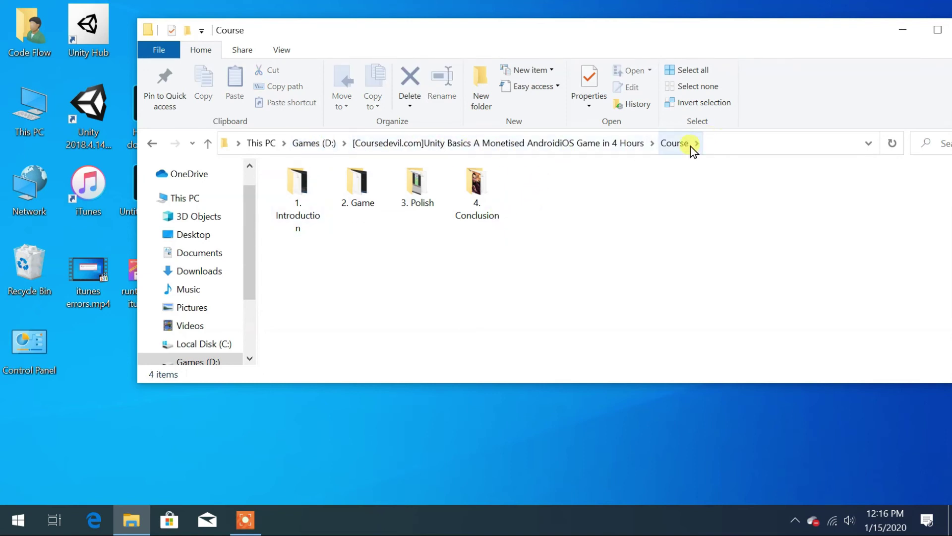
- Move itunes errors.mp4 from the desktop into the 1. Introduction folder
{"action": "double_click", "coordinate": [298, 189]}
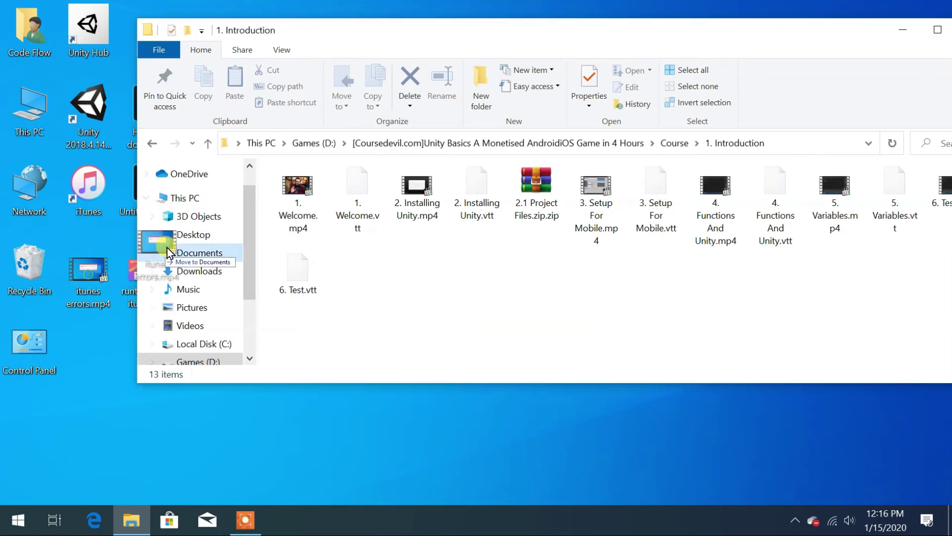
{"action": "left_click_drag", "start_coordinate": [88, 278], "coordinate": [420, 296]}
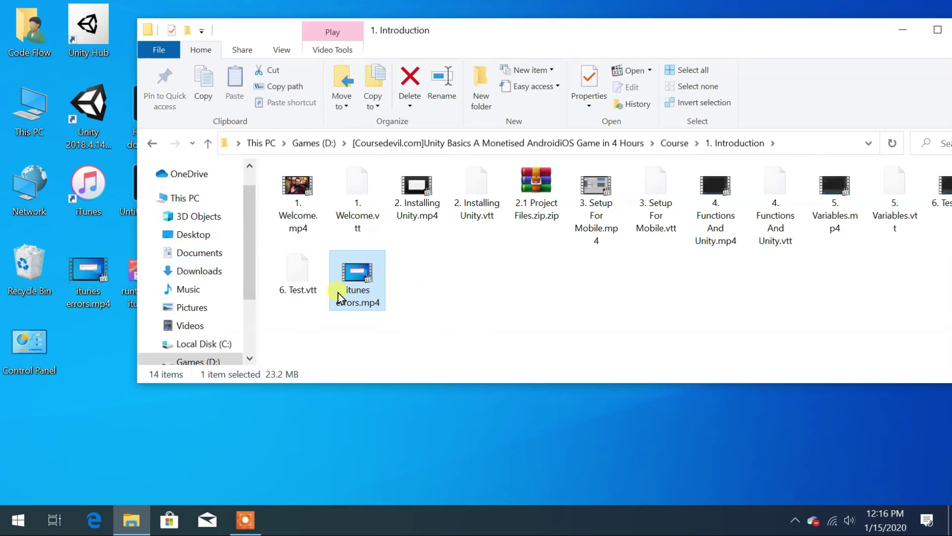
{"action": "left_click", "coordinate": [395, 259]}
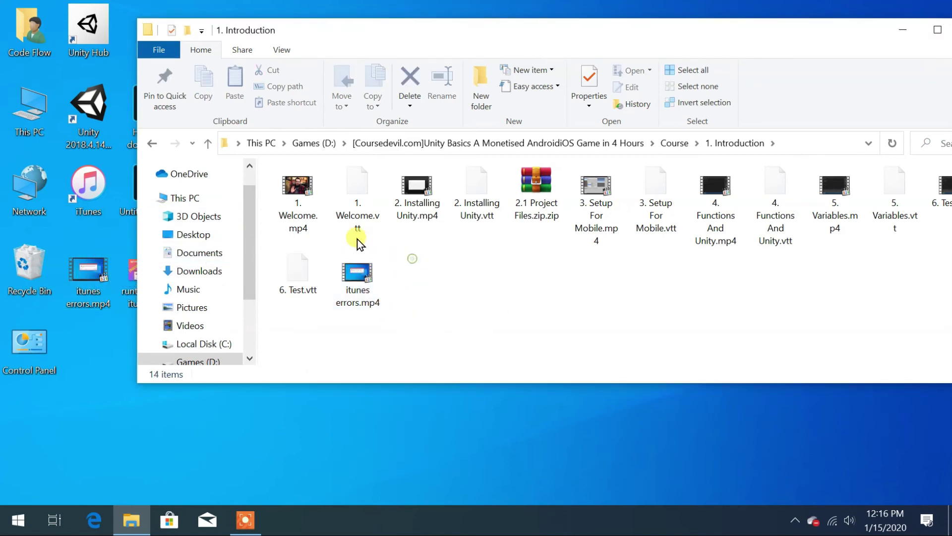
- Play 1. Welcome.mp4 and itunes errors.mp4 to confirm both now open without errors
{"action": "double_click", "coordinate": [297, 186]}
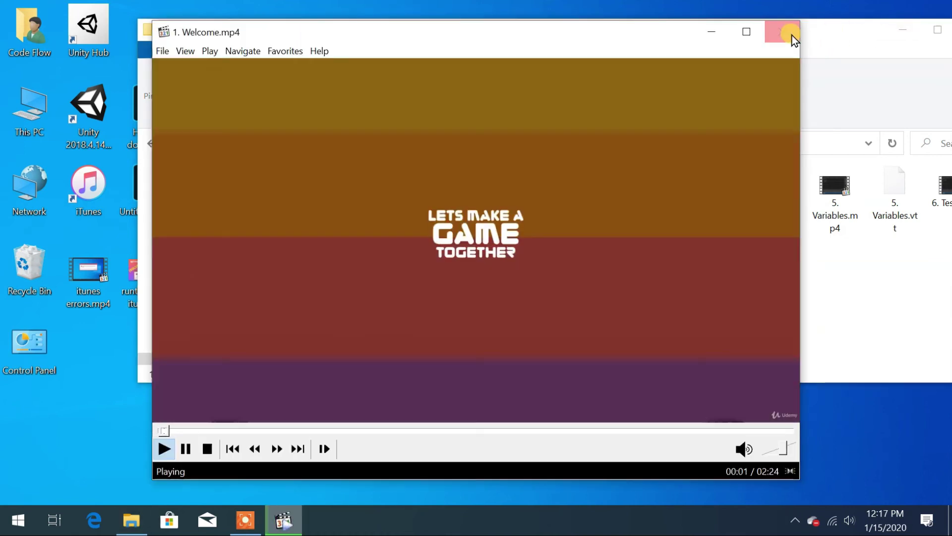
{"action": "left_click", "coordinate": [788, 36]}
{"action": "double_click", "coordinate": [338, 281]}
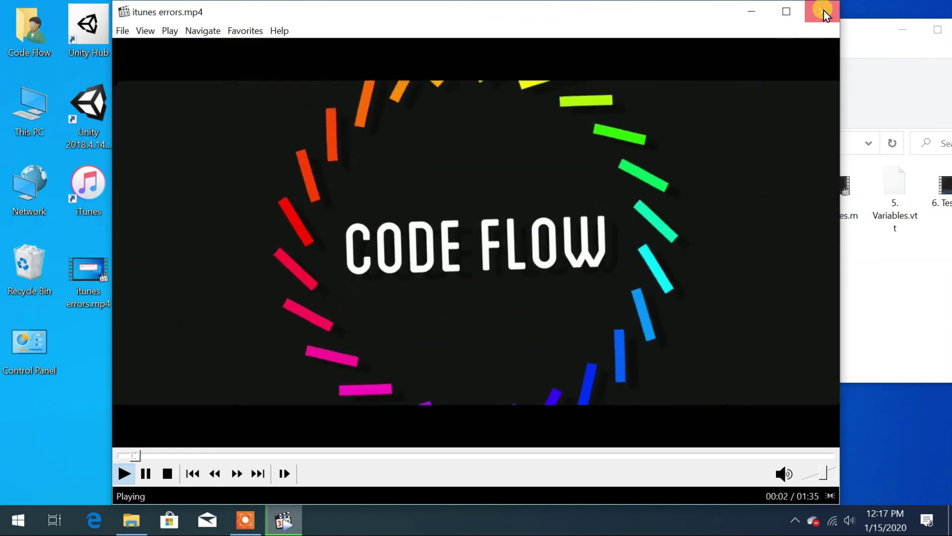
{"action": "left_click", "coordinate": [824, 11]}
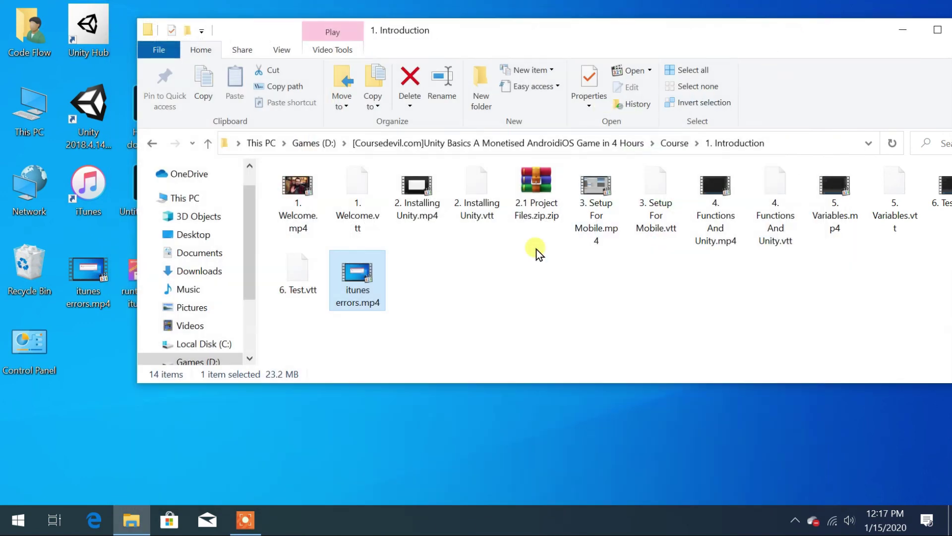